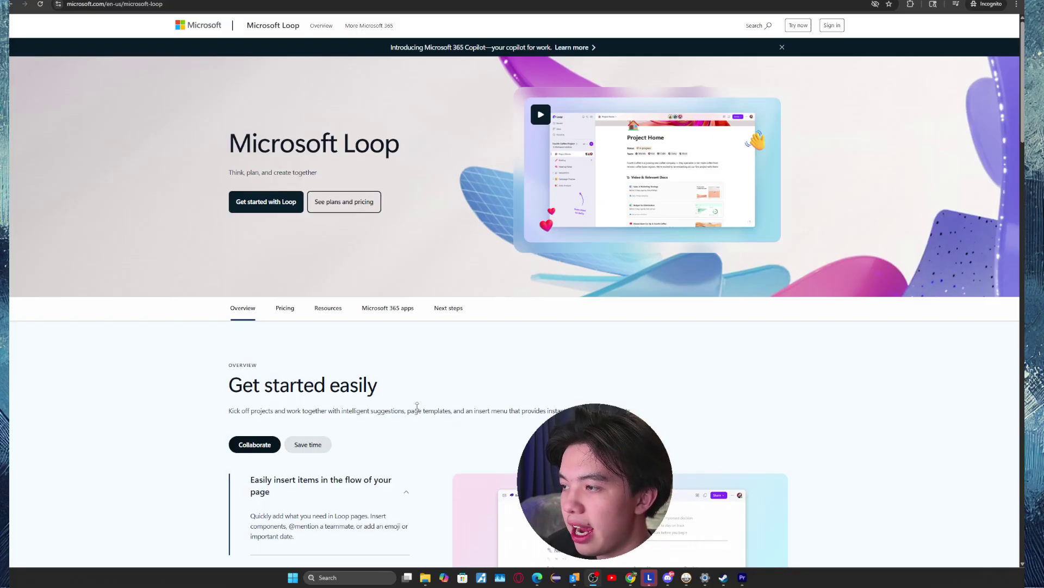
{"action": "scroll", "coordinate": [418, 418], "scroll_direction": "down", "scroll_amount": 3}
- From the Microsoft Planner tab, open the 'Get Planner for iOS' App Store preview
{"action": "left_click_drag", "start_coordinate": [592, 481], "coordinate": [106, 493]}
{"action": "scroll", "coordinate": [897, 229], "scroll_direction": "down", "scroll_amount": 2}
{"action": "scroll", "coordinate": [860, 280], "scroll_direction": "down", "scroll_amount": 4}
{"action": "scroll", "coordinate": [841, 294], "scroll_direction": "down", "scroll_amount": 2}
{"action": "scroll", "coordinate": [841, 294], "scroll_direction": "up", "scroll_amount": 4}
{"action": "scroll", "coordinate": [841, 294], "scroll_direction": "up", "scroll_amount": 3}
{"action": "scroll", "coordinate": [834, 301], "scroll_direction": "down", "scroll_amount": 3}
{"action": "scroll", "coordinate": [834, 301], "scroll_direction": "down", "scroll_amount": 3}
{"action": "key", "text": "ctrl+Tab"}
{"action": "left_click", "coordinate": [555, 279]}
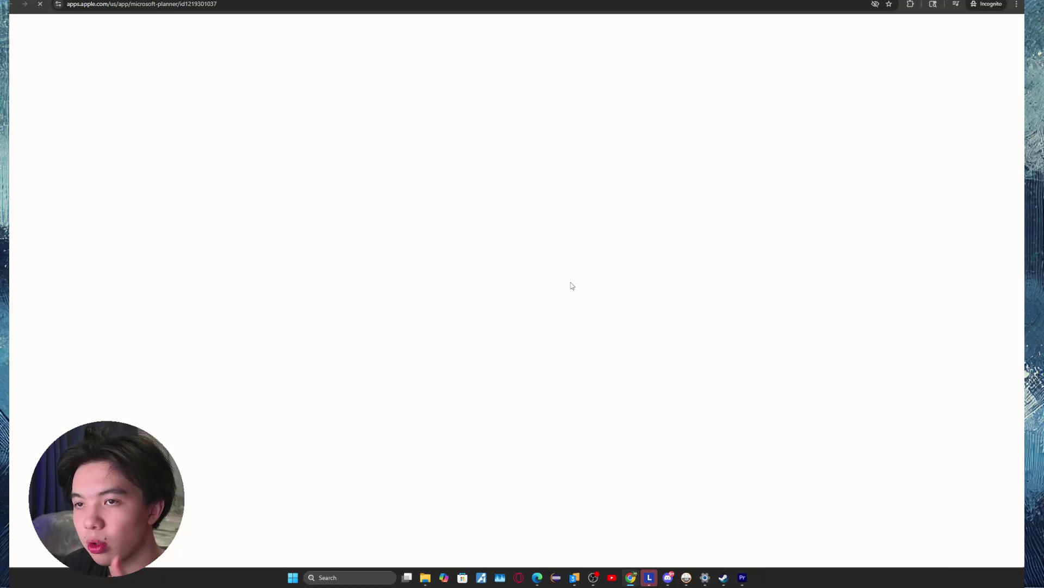